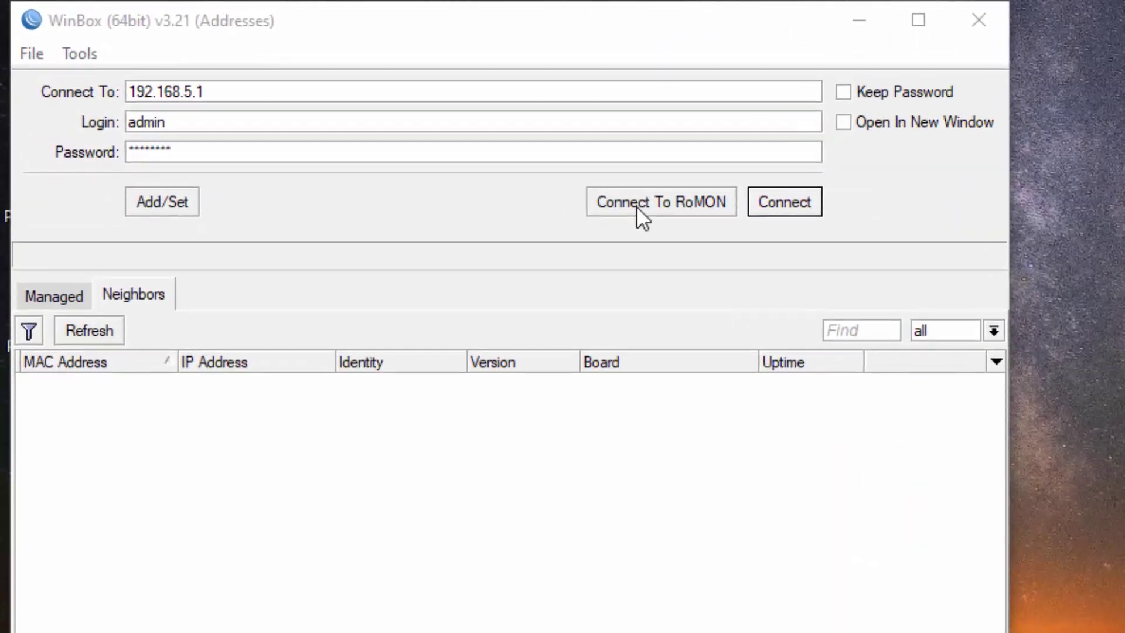
Try to connect to 192.168.5.1 through RoMON, and log in to the router directly instead.
{"action": "left_click", "coordinate": [636, 206]}
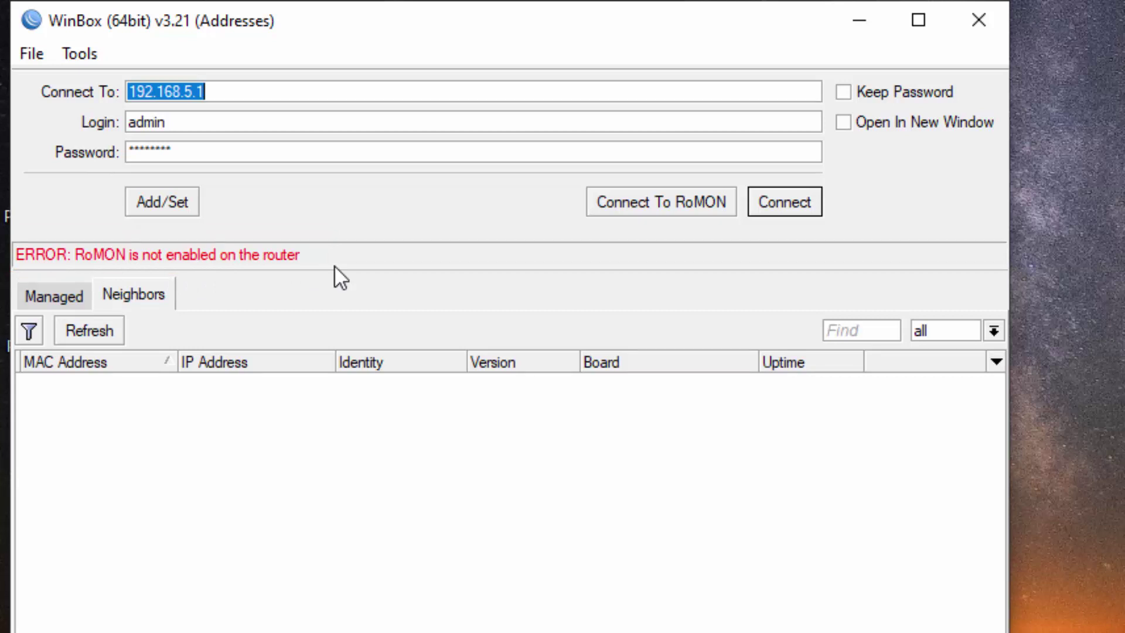
{"action": "left_click", "coordinate": [772, 199]}
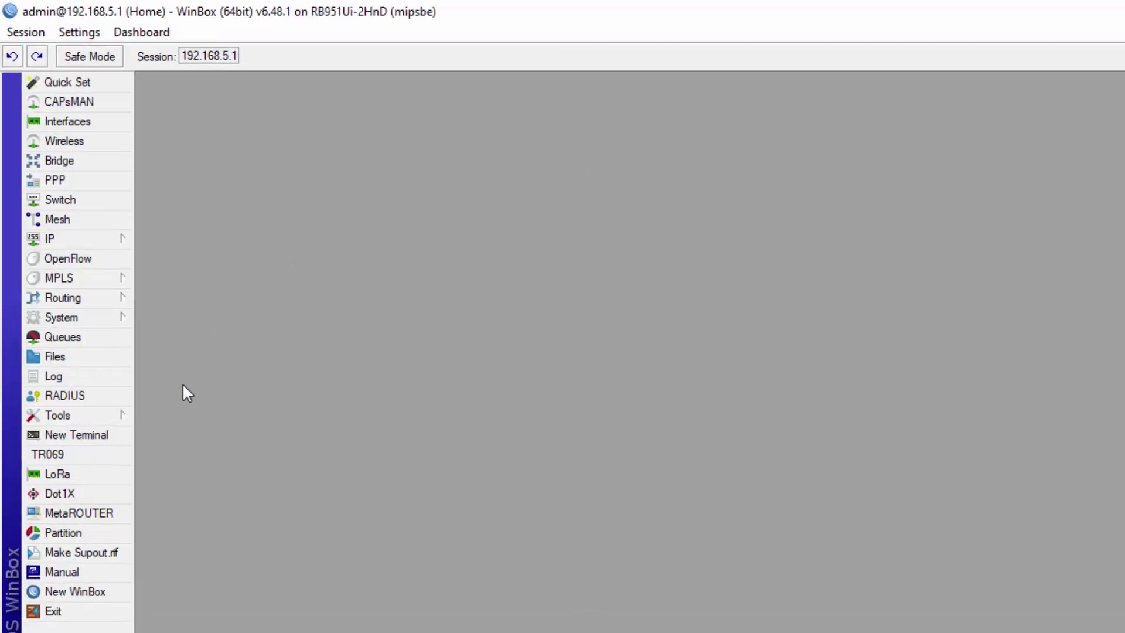
Open the router's RoMON settings and enable RoMON, leaving the ID and secrets empty.
{"action": "left_click", "coordinate": [102, 420]}
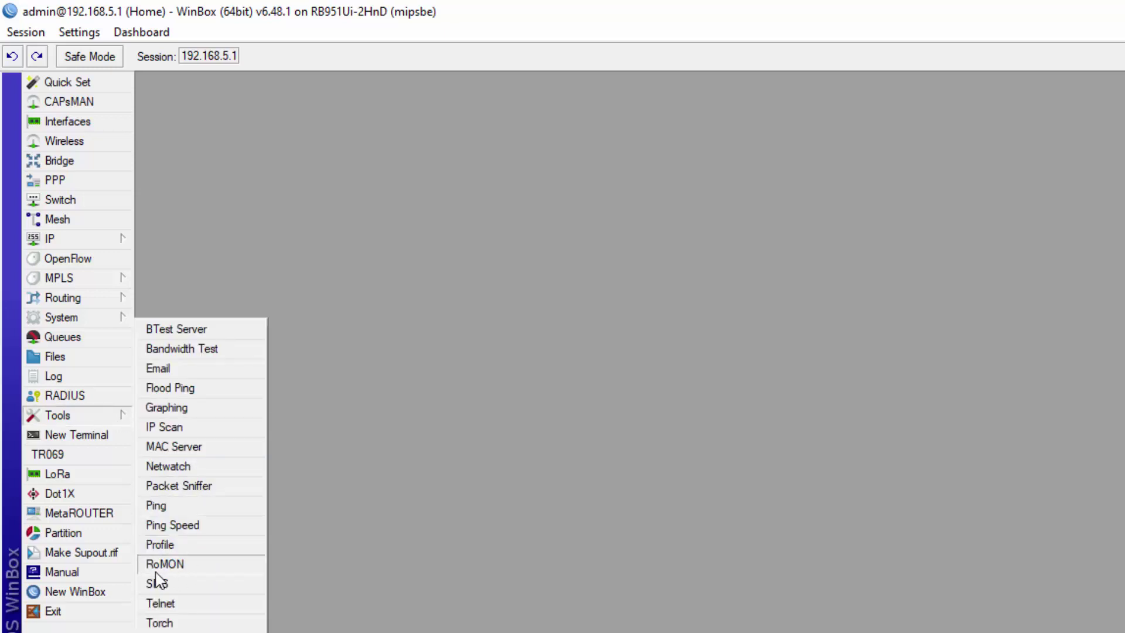
{"action": "left_click", "coordinate": [187, 566]}
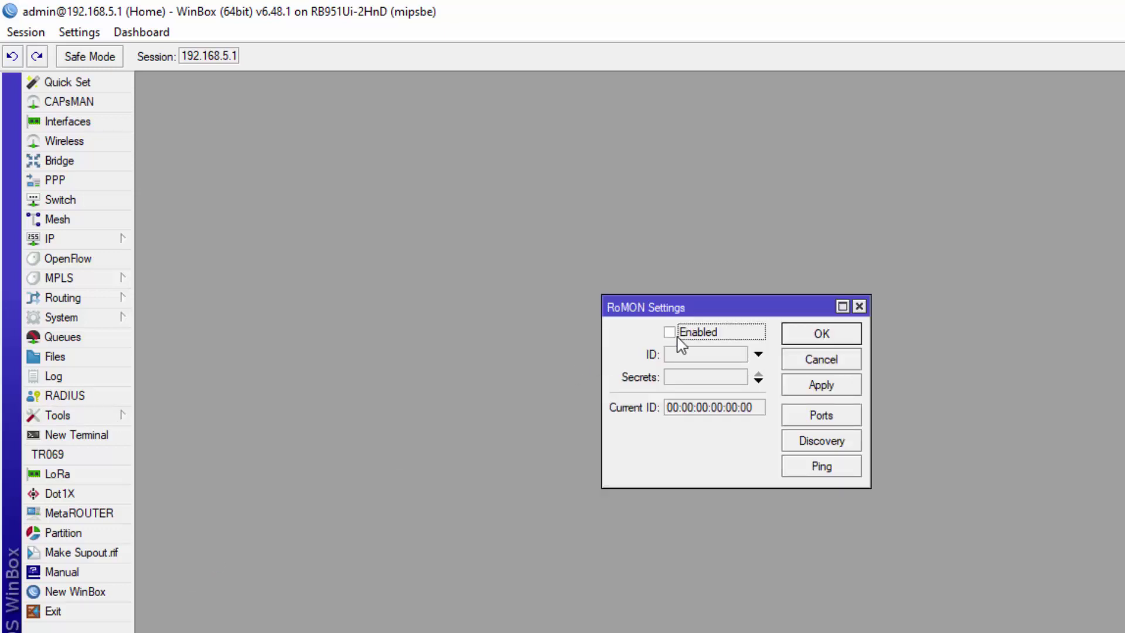
{"action": "left_click", "coordinate": [671, 334]}
{"action": "left_click", "coordinate": [758, 354]}
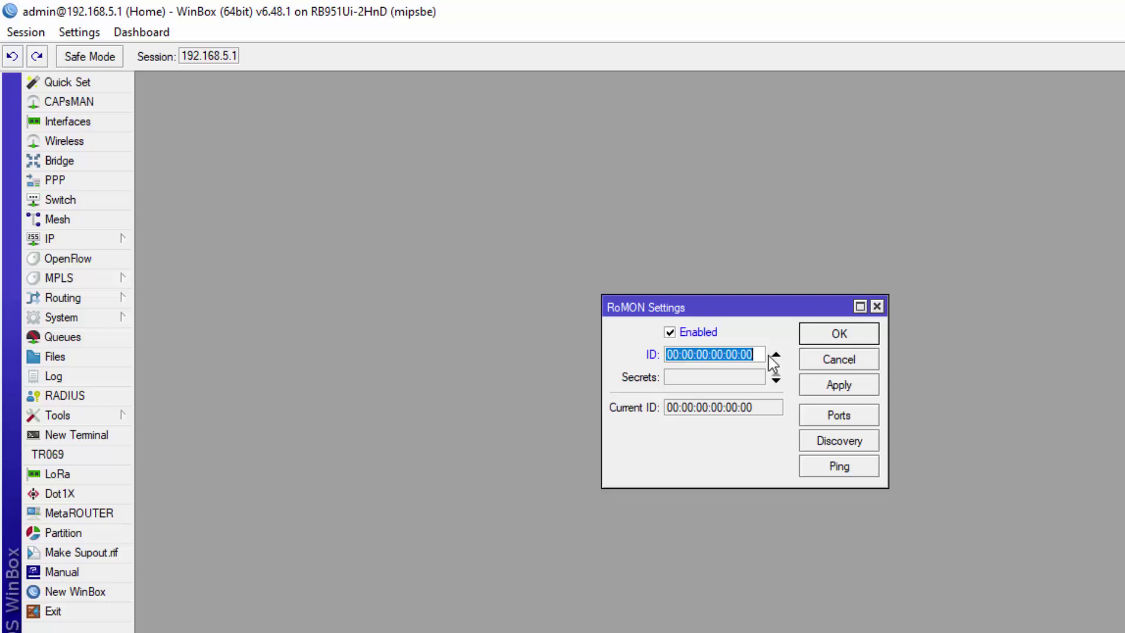
{"action": "left_click", "coordinate": [776, 355]}
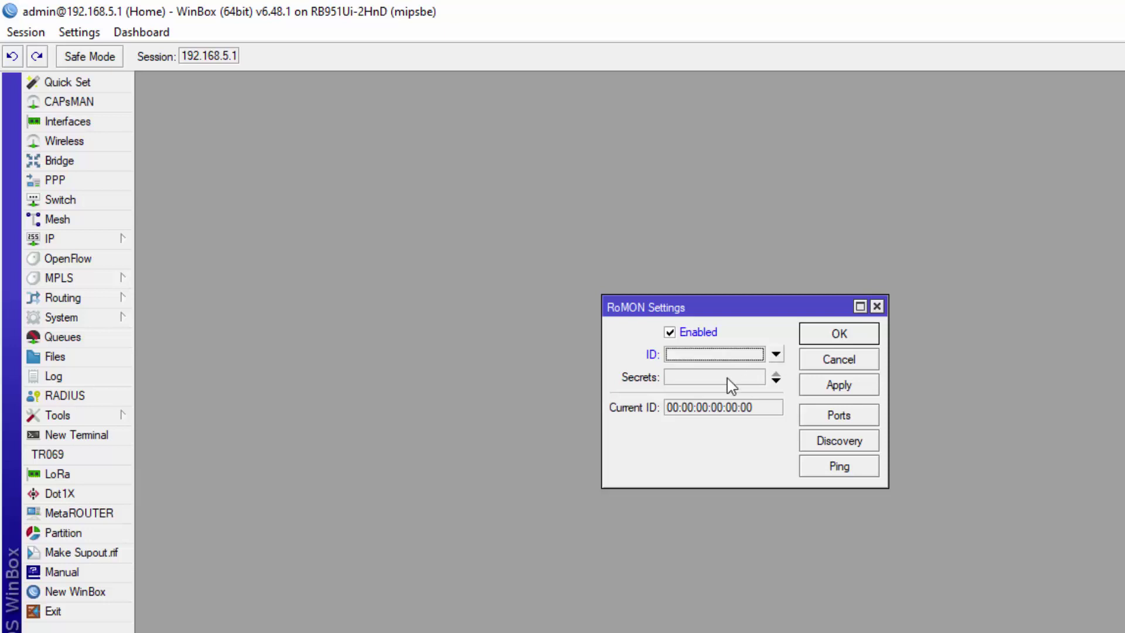
{"action": "left_click", "coordinate": [776, 380]}
{"action": "left_click", "coordinate": [776, 378]}
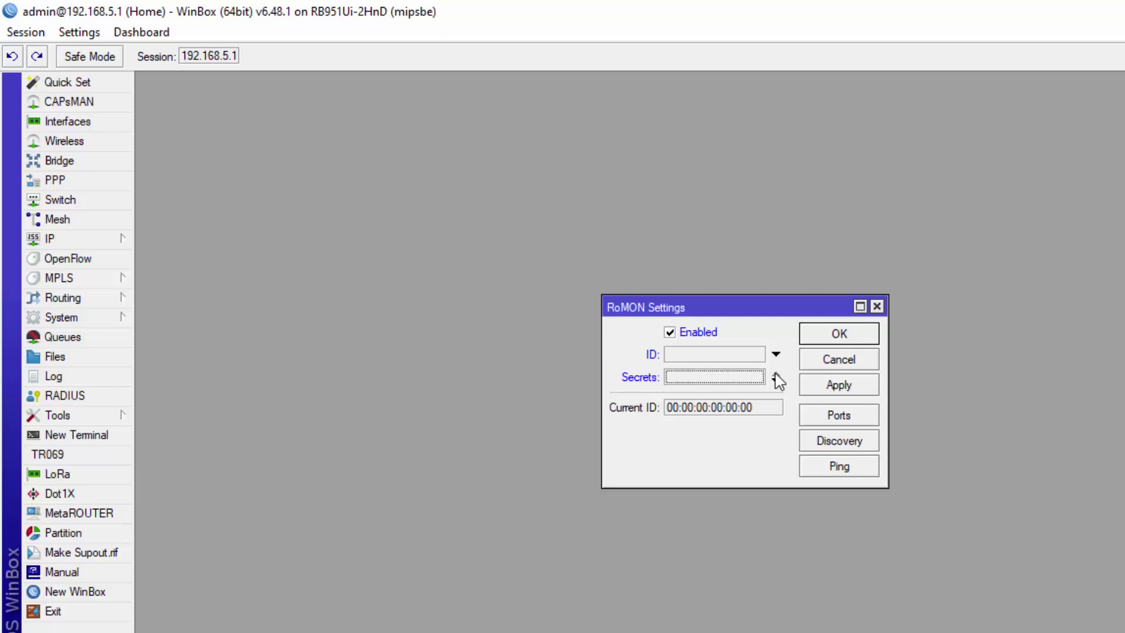
Look through the RoMON ports list, the discovery window and the ping tool, closing each one.
{"action": "left_click", "coordinate": [839, 416]}
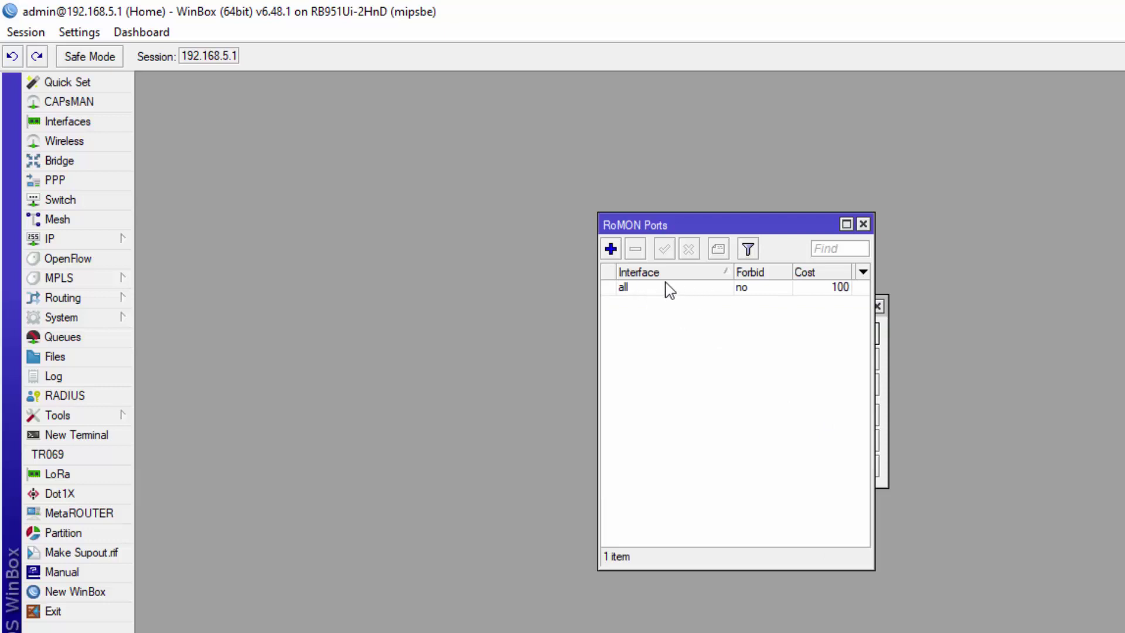
{"action": "left_click", "coordinate": [863, 225]}
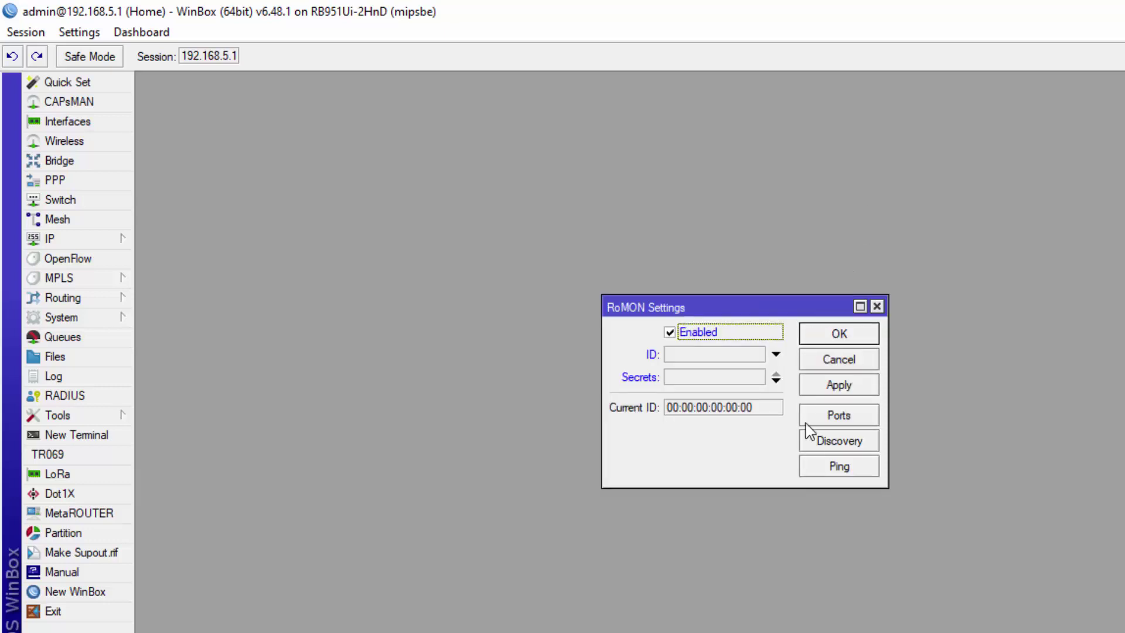
{"action": "left_click", "coordinate": [841, 444]}
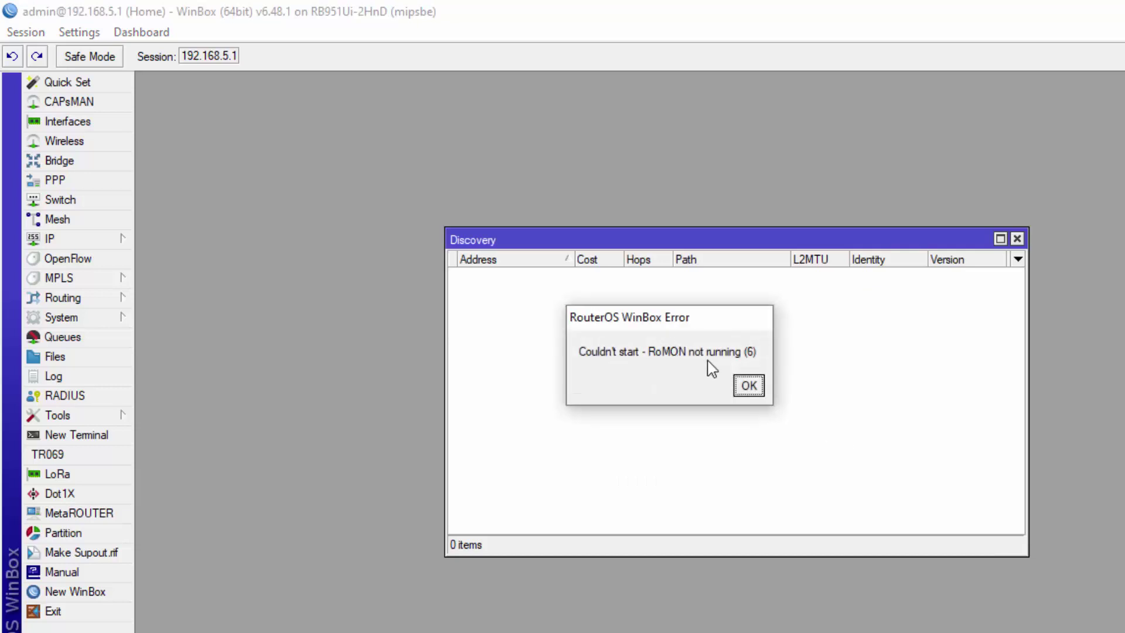
{"action": "left_click", "coordinate": [748, 385]}
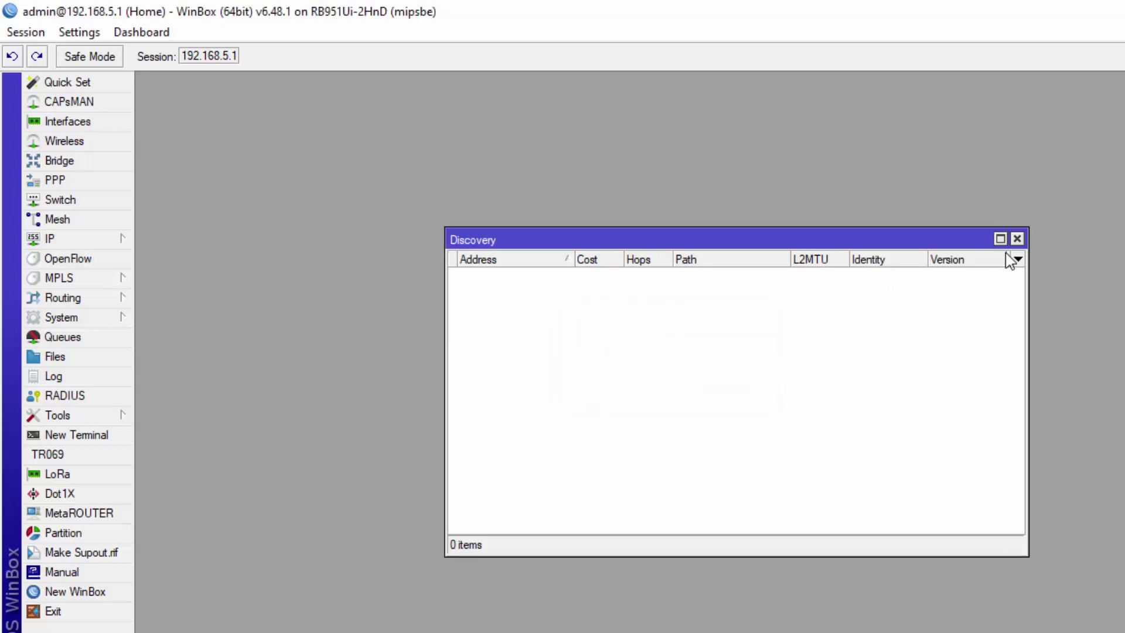
{"action": "left_click", "coordinate": [1016, 239]}
{"action": "left_click", "coordinate": [849, 468]}
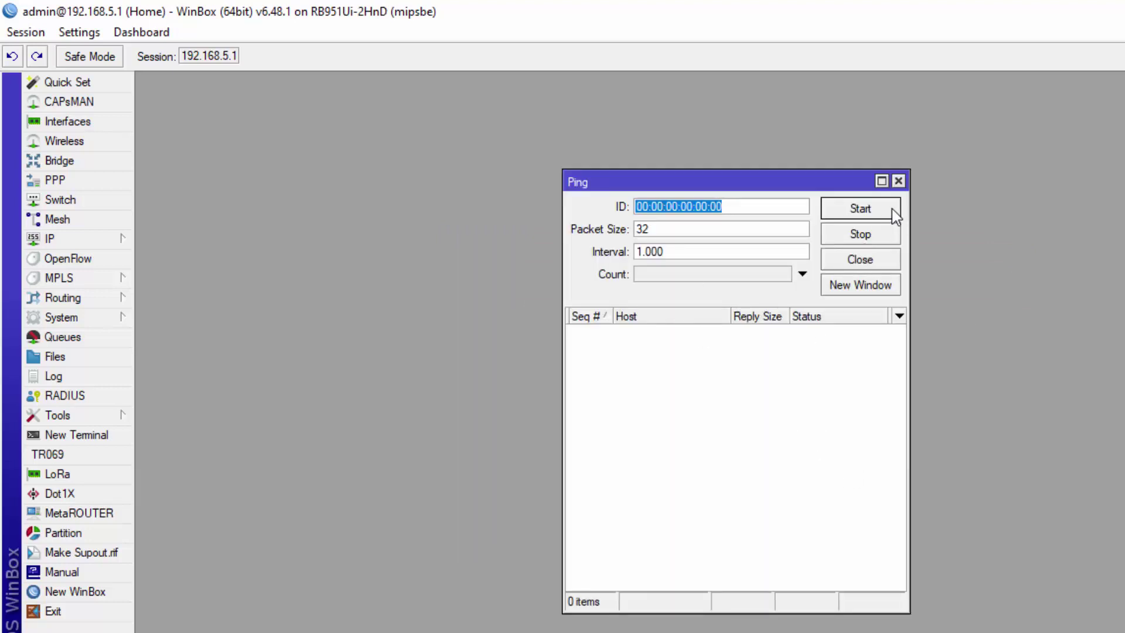
{"action": "left_click", "coordinate": [898, 181]}
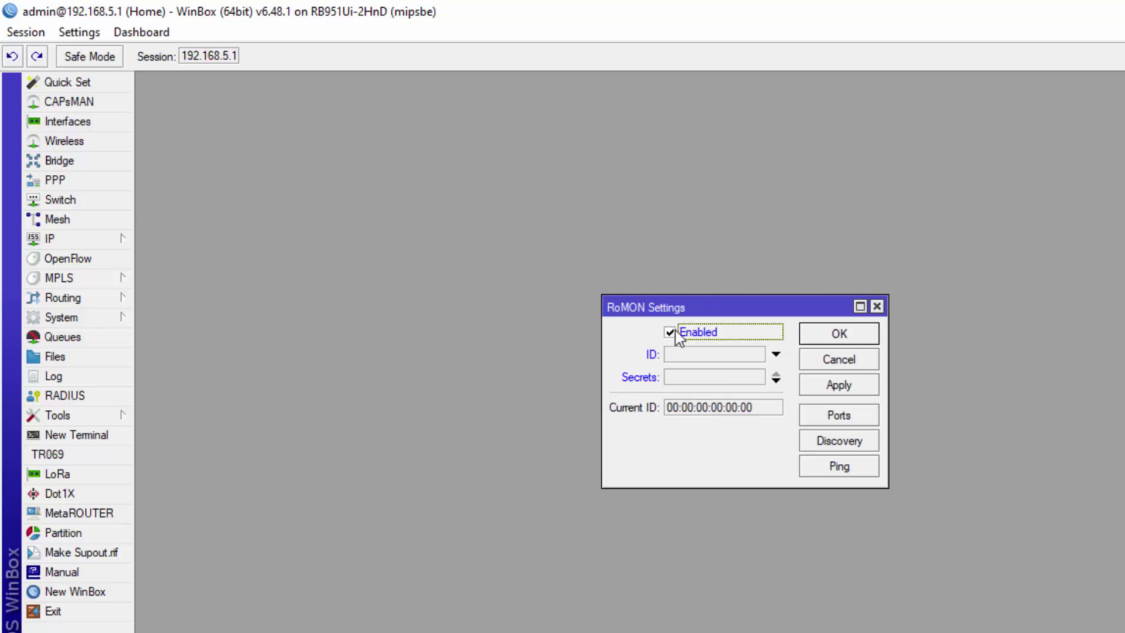
Save the enabled RoMON setting and disconnect from the 192.168.5.1 router.
{"action": "left_click", "coordinate": [838, 335]}
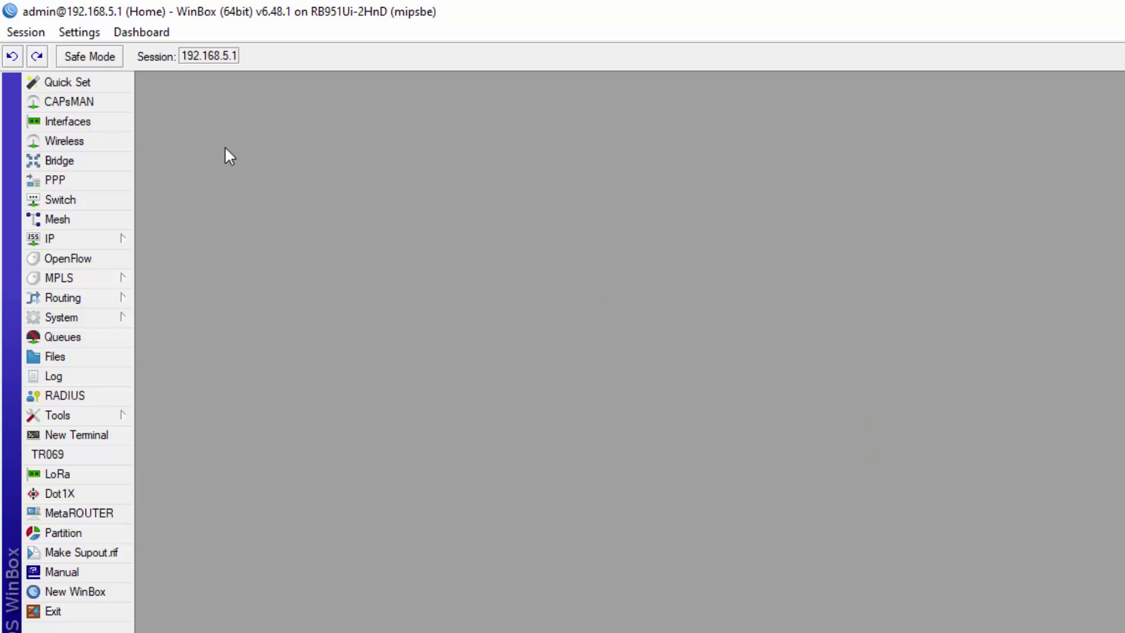
{"action": "left_click", "coordinate": [34, 34]}
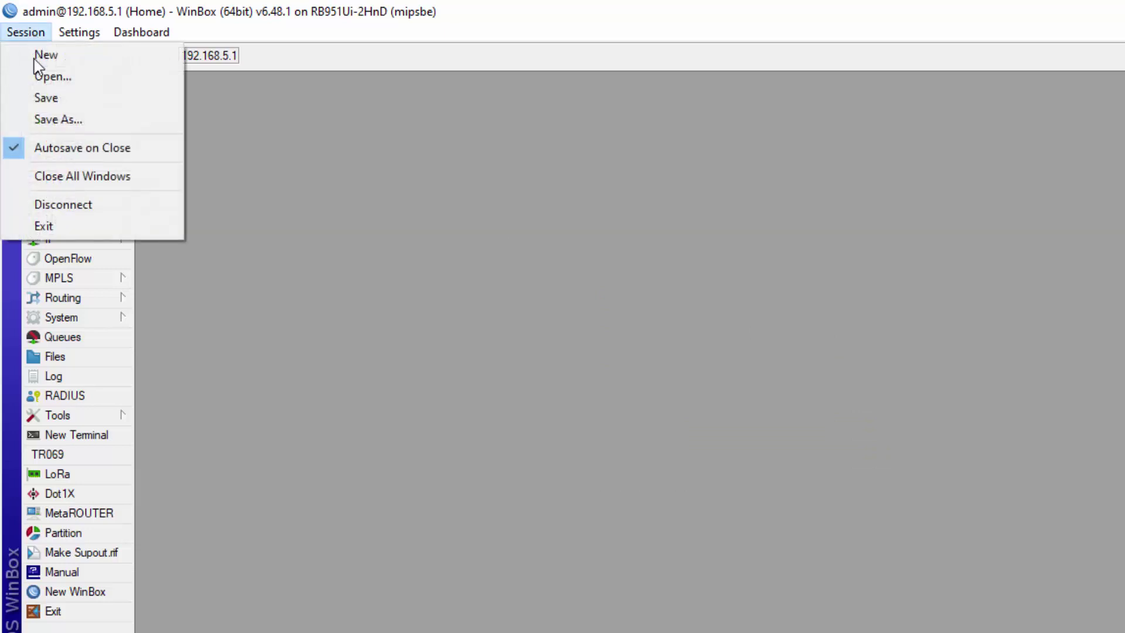
{"action": "left_click", "coordinate": [57, 204]}
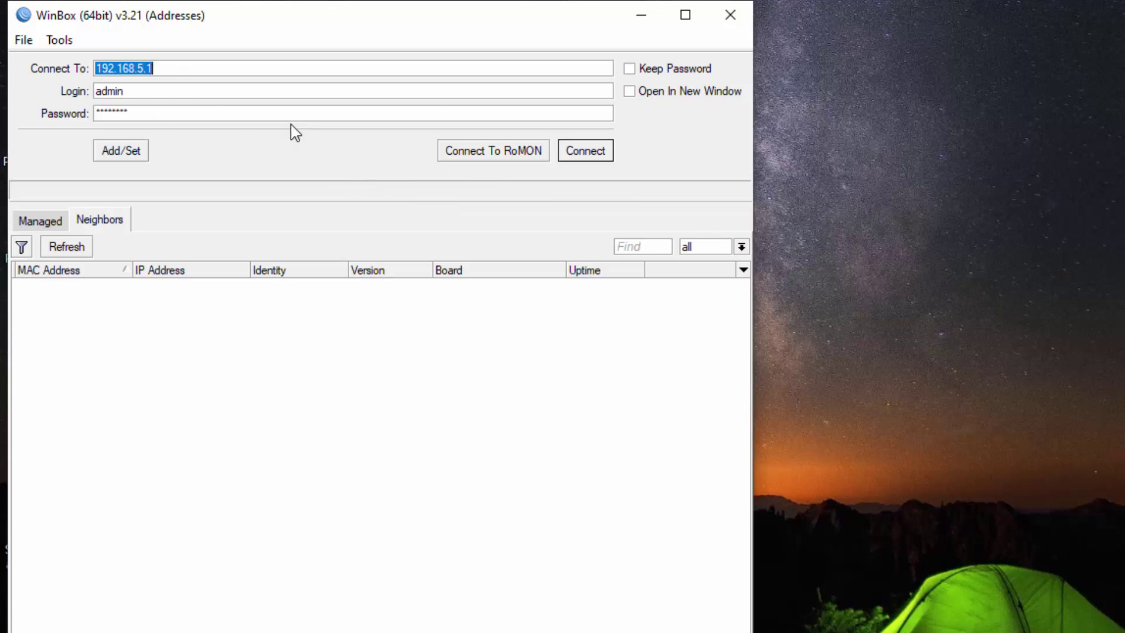
Connect to 192.168.5.1 as the RoMON agent and review the managed devices and master password form without setting a password.
{"action": "left_click", "coordinate": [482, 153]}
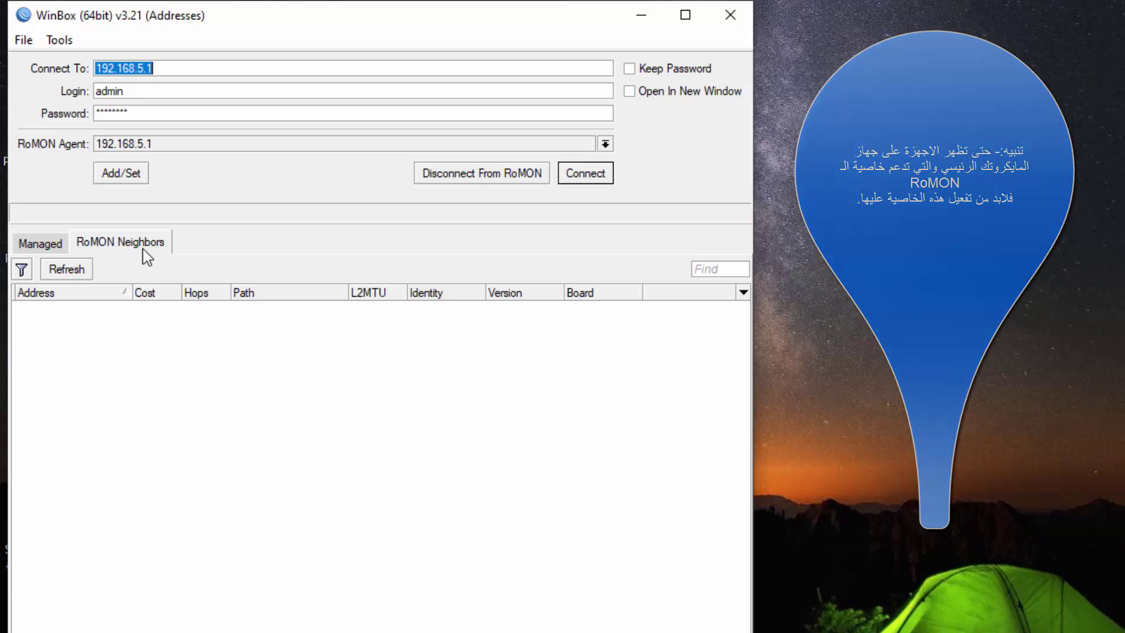
{"action": "left_click", "coordinate": [54, 249]}
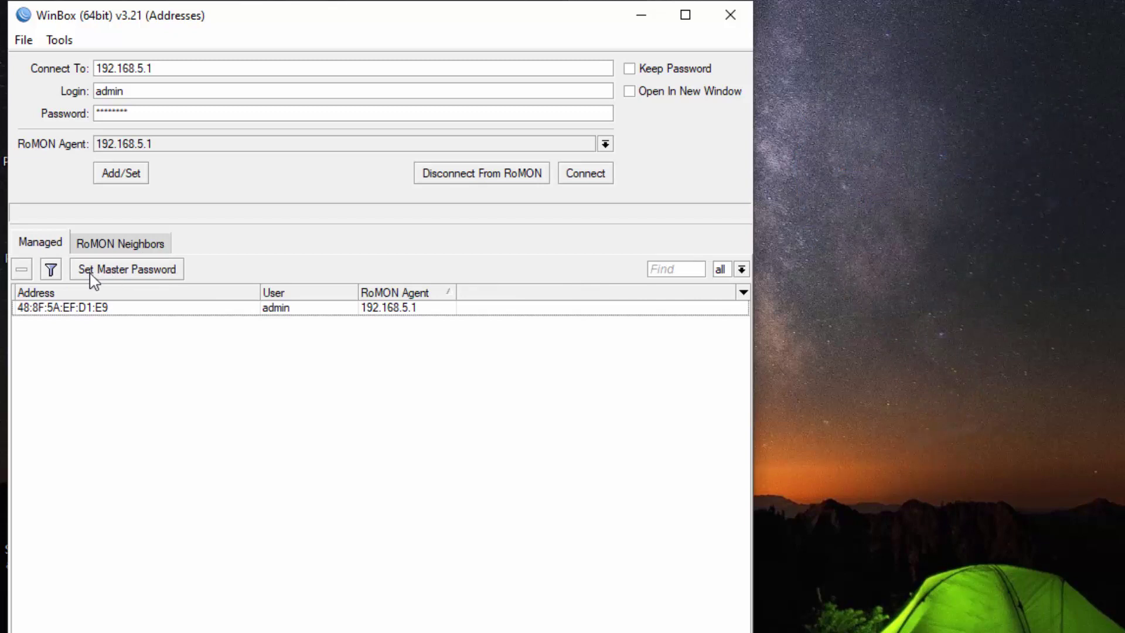
{"action": "left_click", "coordinate": [116, 273]}
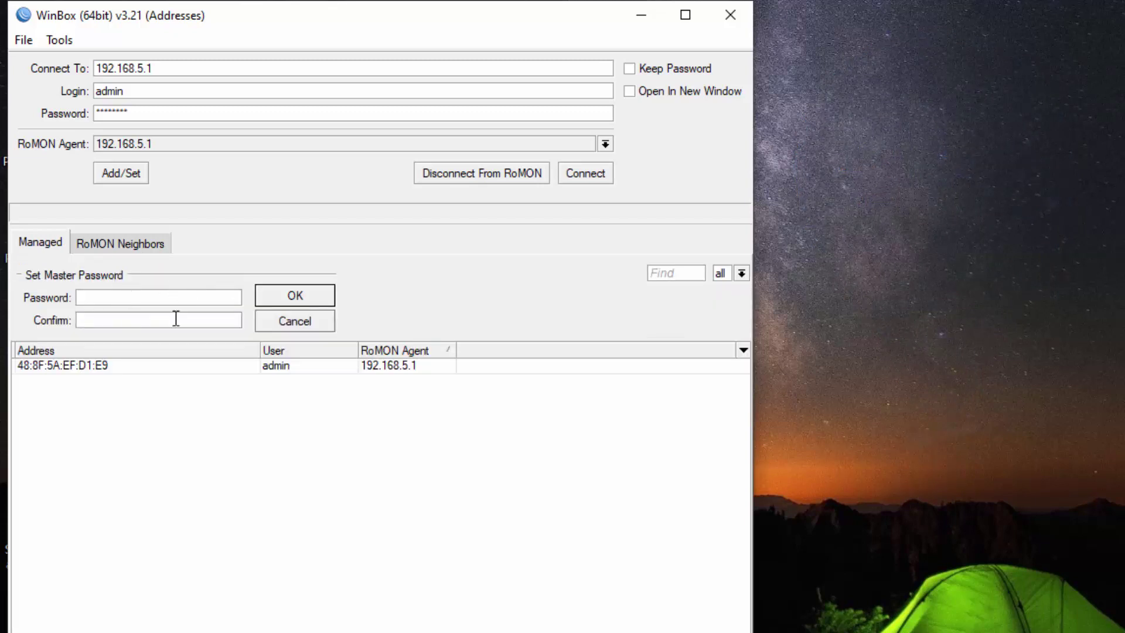
{"action": "left_click", "coordinate": [288, 323]}
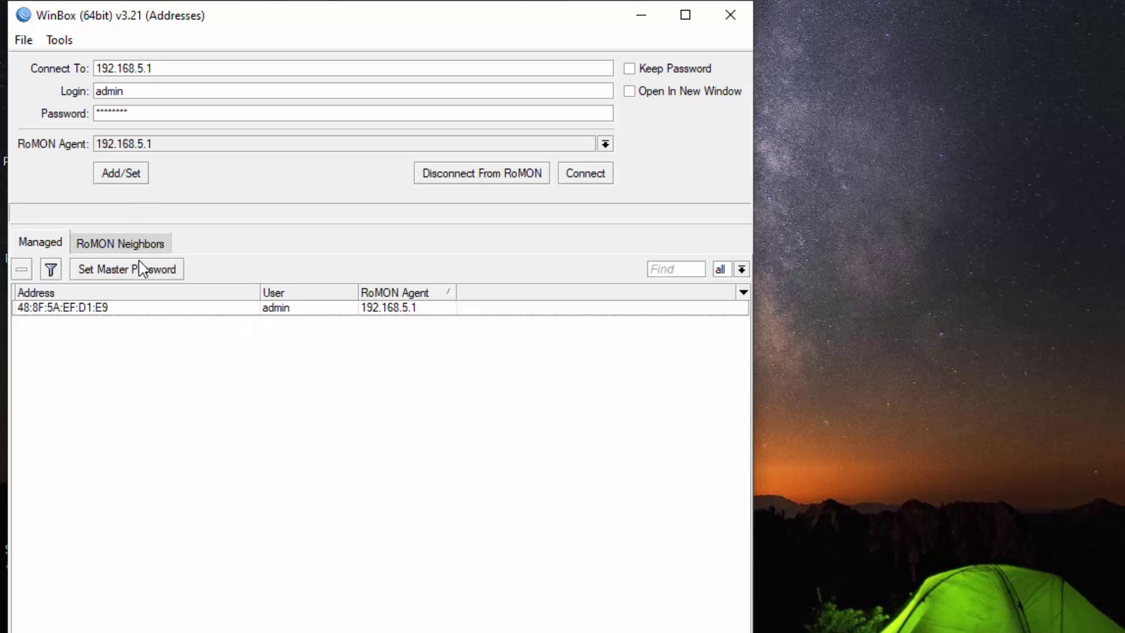
{"action": "left_click", "coordinate": [125, 251]}
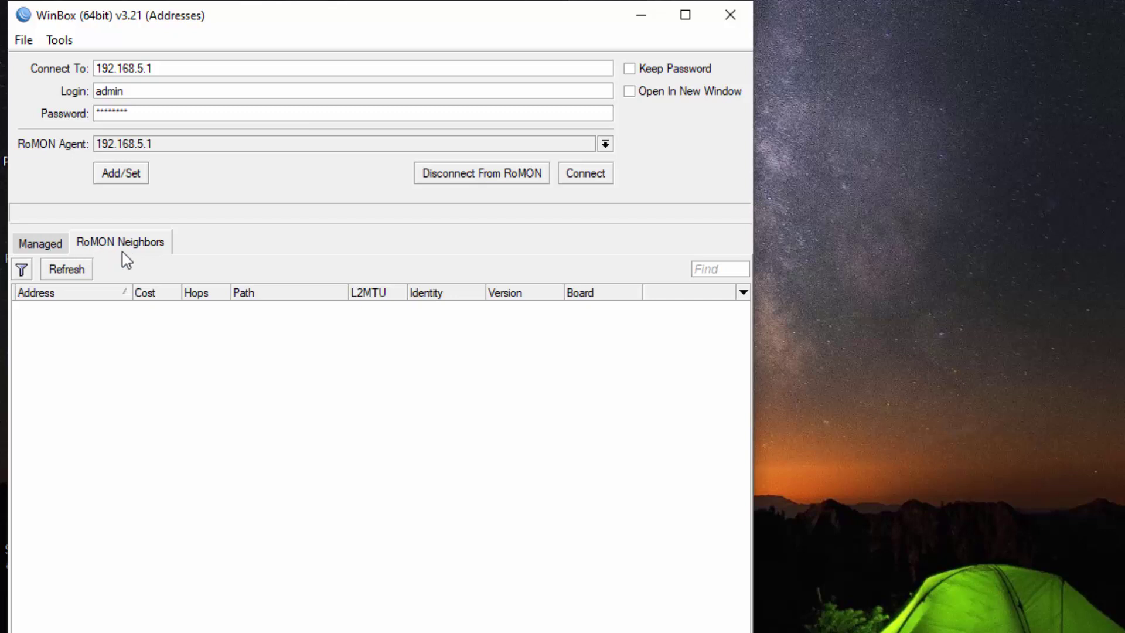
Refresh the RoMON neighbors, disconnect from the RoMON agent and return to the regular neighbors list.
{"action": "left_click", "coordinate": [166, 75]}
{"action": "left_click", "coordinate": [71, 278]}
{"action": "left_click", "coordinate": [472, 174]}
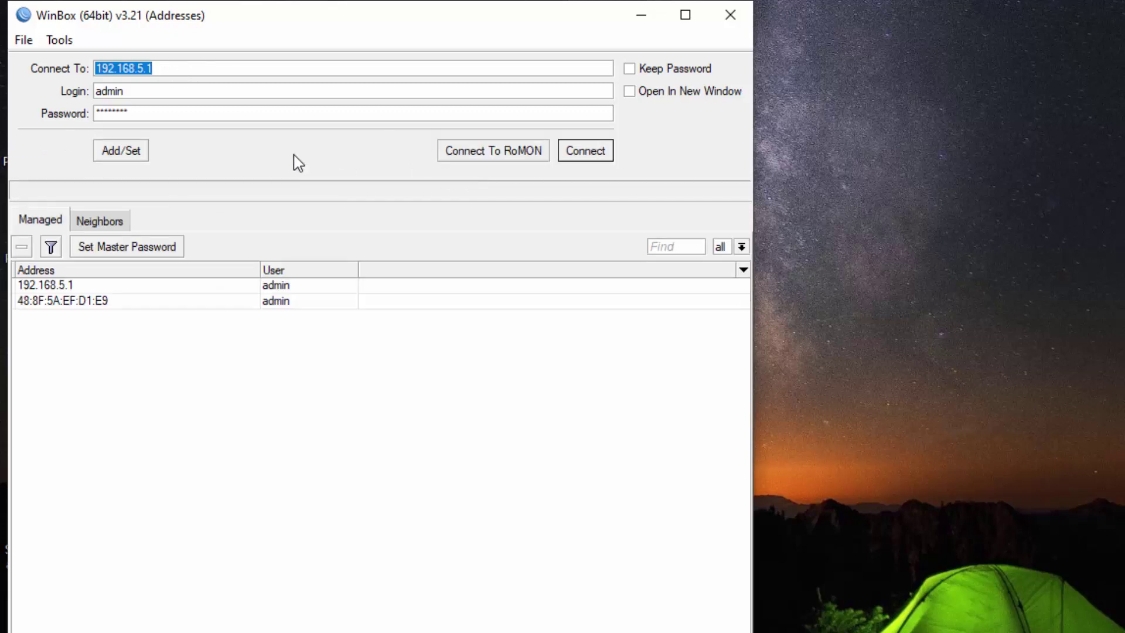
{"action": "left_click", "coordinate": [101, 222]}
Connect to the second router at 192.168.5.5 as admin with its account password.
{"action": "left_click", "coordinate": [176, 71]}
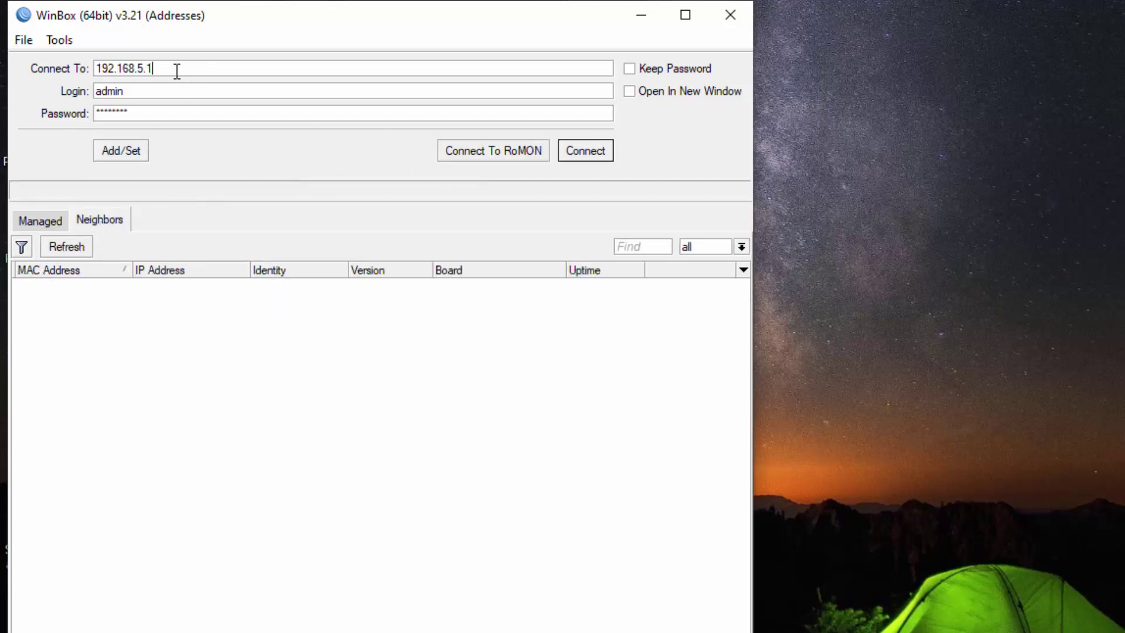
{"action": "key", "text": "BackSpace"}
{"action": "type", "text": "5"}
{"action": "left_click", "coordinate": [145, 115]}
{"action": "key", "text": "BackSpace"}
{"action": "key", "text": "BackSpace"}
{"action": "key", "text": "BackSpace"}
{"action": "key", "text": "BackSpace"}
{"action": "left_click", "coordinate": [592, 150]}
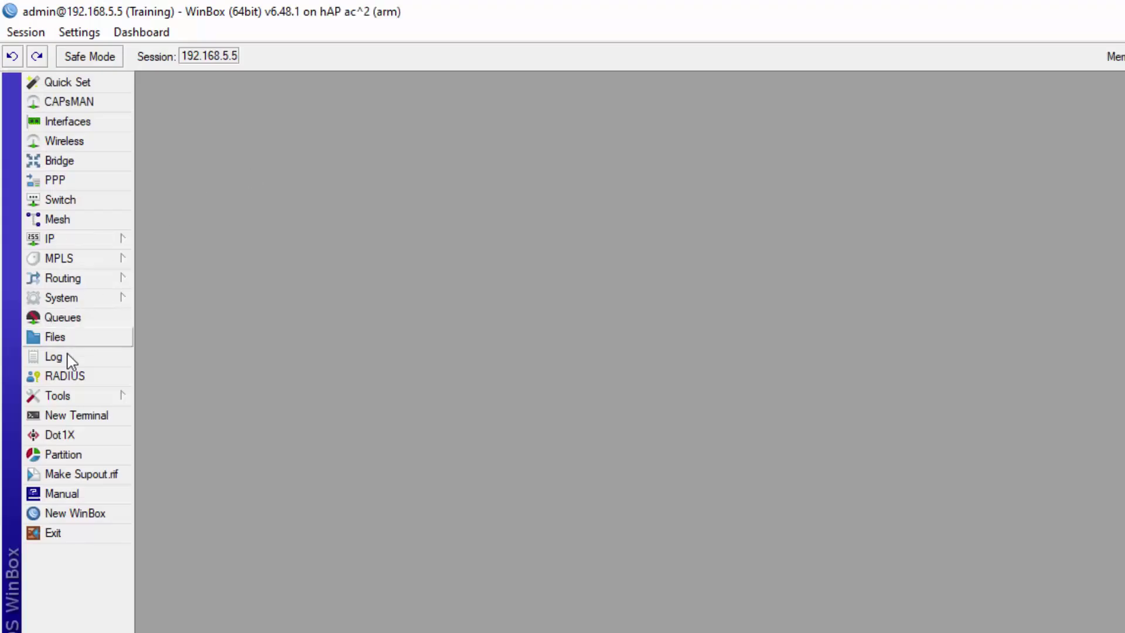
Enable RoMON on the 192.168.5.5 router, save the setting and disconnect from it.
{"action": "left_click", "coordinate": [82, 402]}
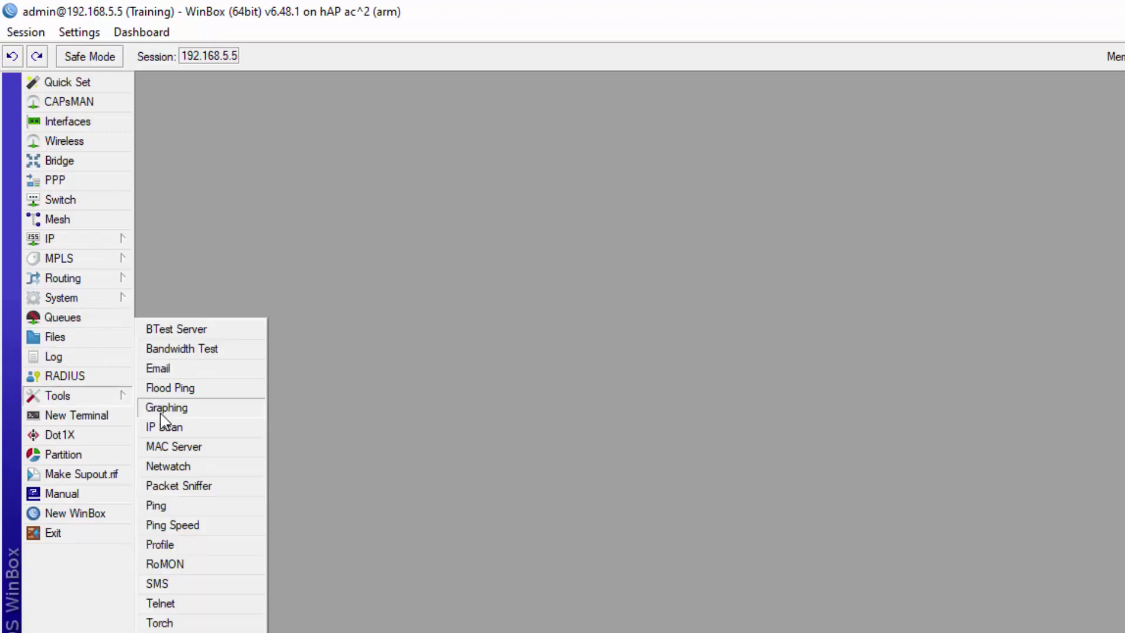
{"action": "left_click", "coordinate": [177, 564]}
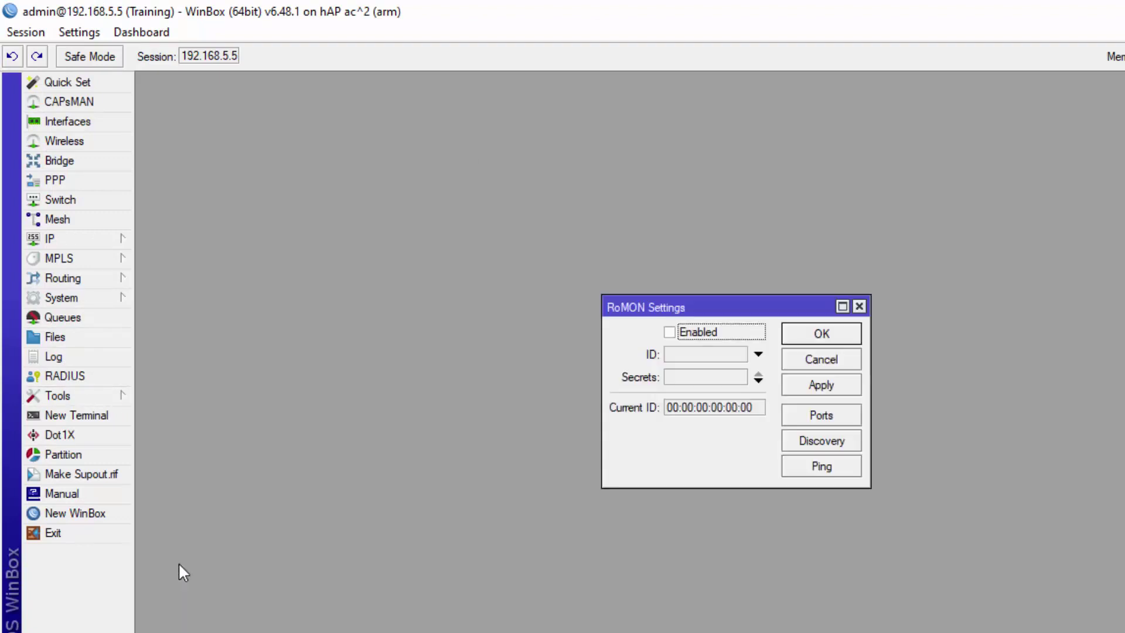
{"action": "left_click", "coordinate": [669, 333]}
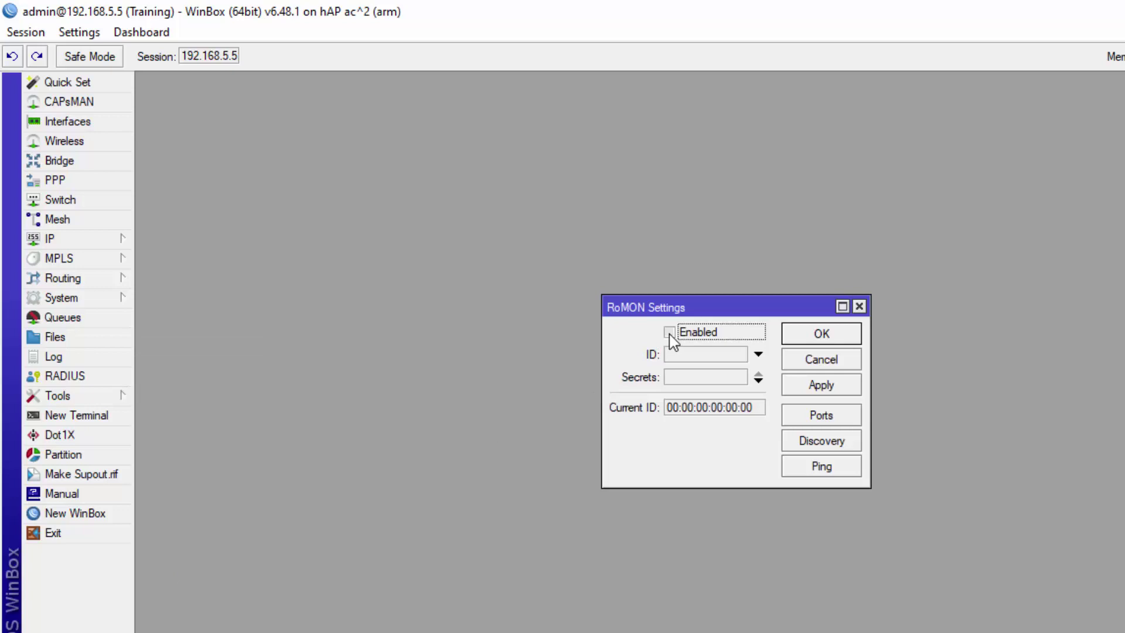
{"action": "left_click", "coordinate": [819, 387]}
{"action": "left_click", "coordinate": [820, 334]}
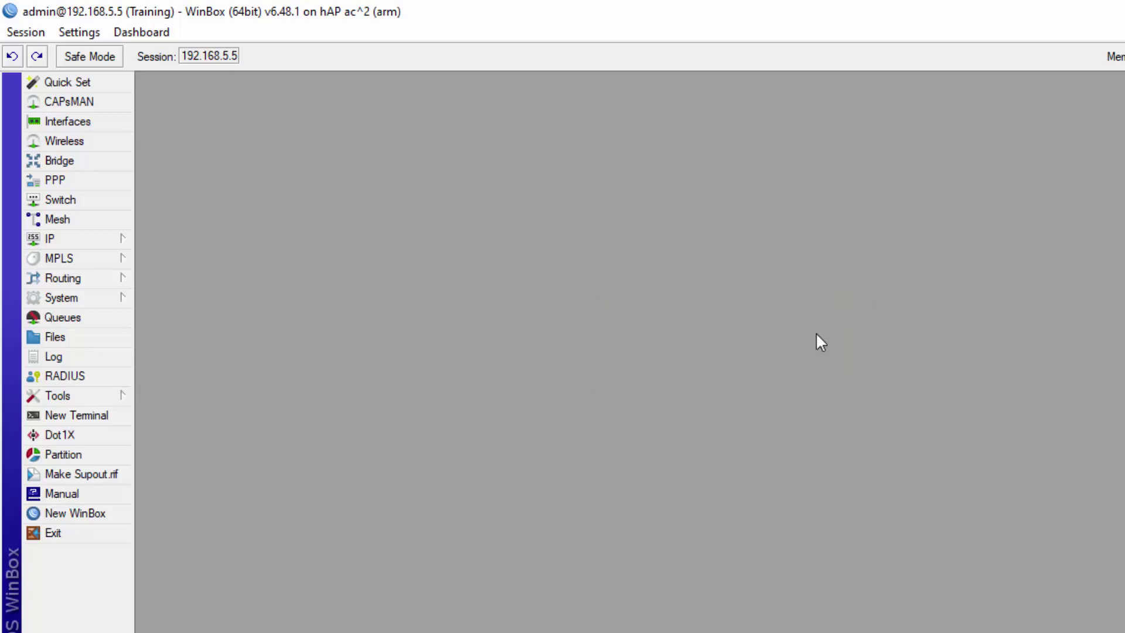
{"action": "left_click", "coordinate": [25, 32]}
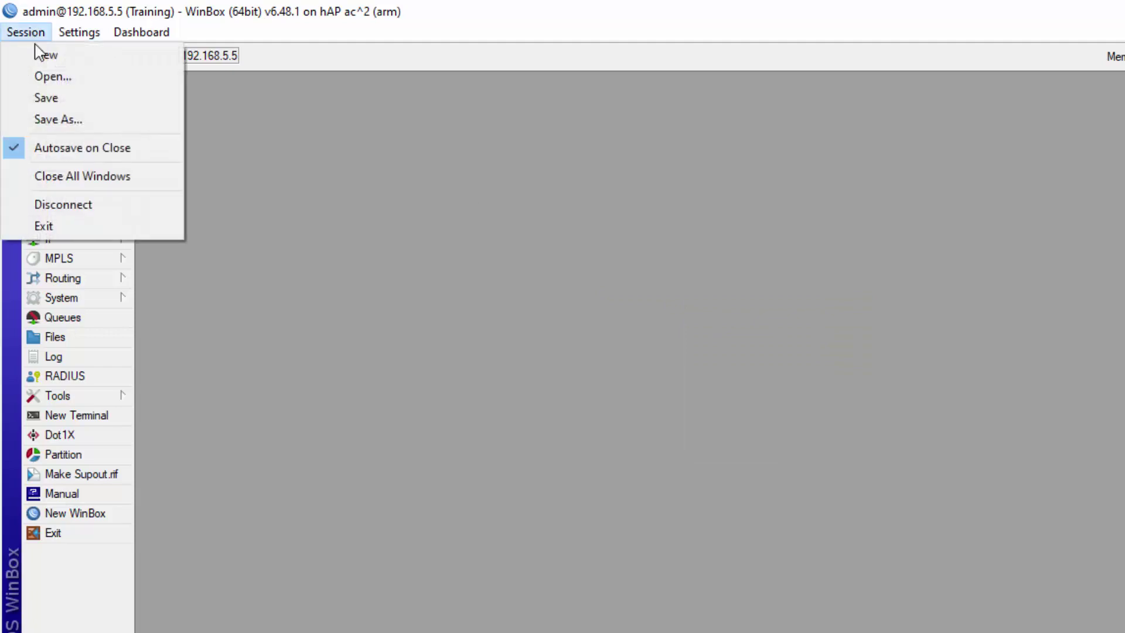
{"action": "left_click", "coordinate": [73, 205]}
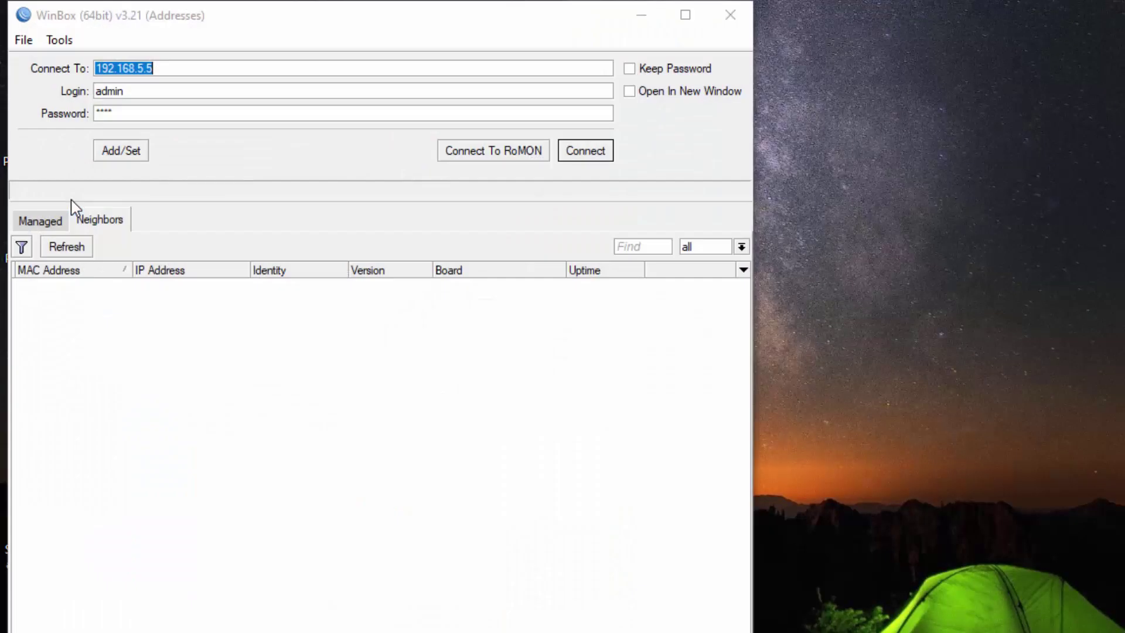
Set the connection address to 192.168.5.1, enter its account password and connect through RoMON.
{"action": "left_click", "coordinate": [168, 69]}
{"action": "key", "text": "BackSpace"}
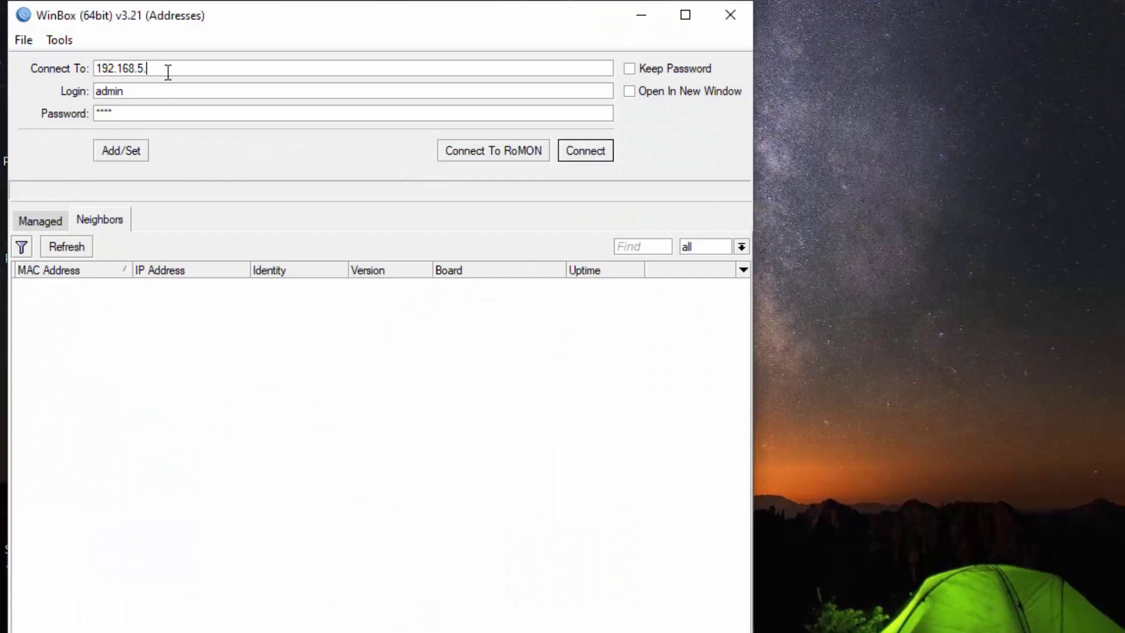
{"action": "type", "text": "1"}
{"action": "left_click", "coordinate": [134, 113]}
{"action": "type", "text": "********"}
{"action": "left_click", "coordinate": [501, 157]}
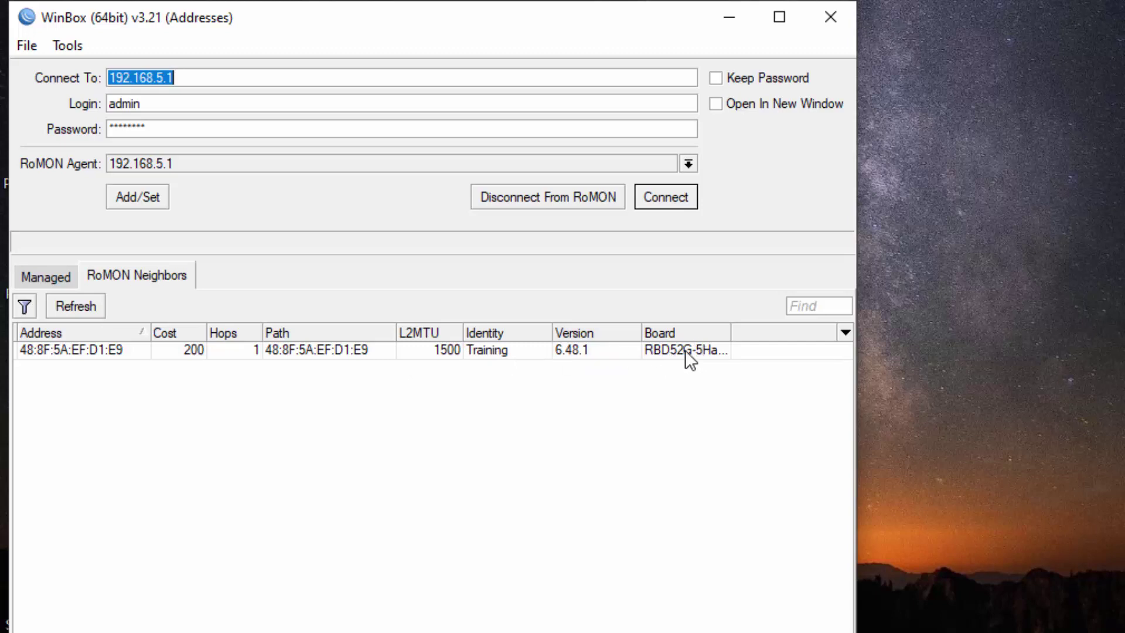
Widen the Board column of the RoMON neighbors, select the Training router and set connections to open in a new window.
{"action": "left_click_drag", "start_coordinate": [730, 326], "coordinate": [775, 326]}
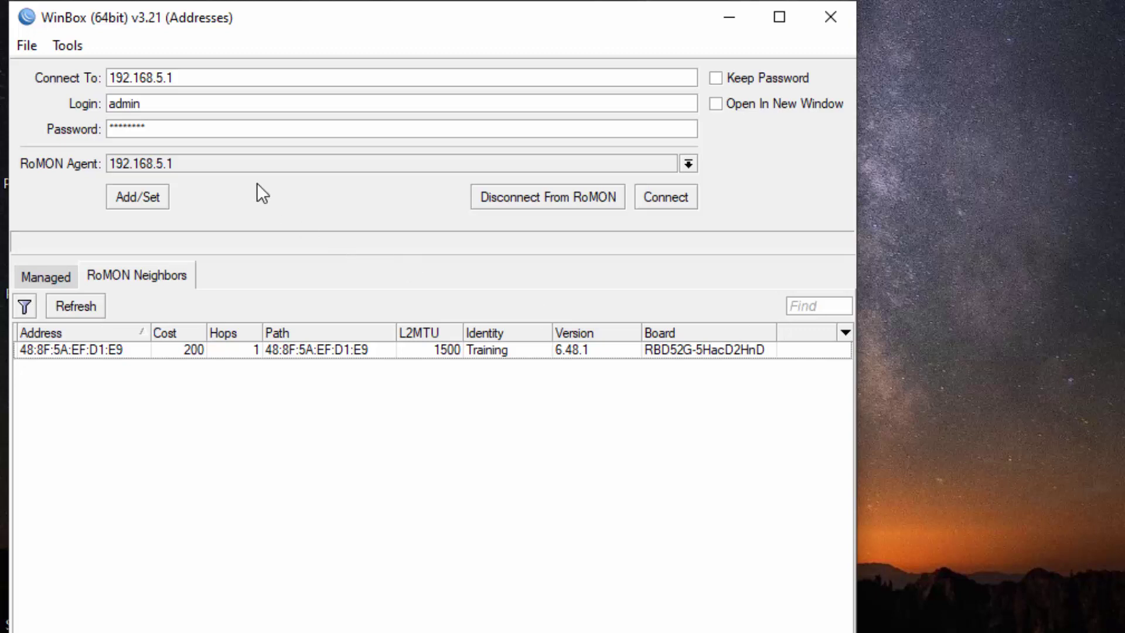
{"action": "left_click", "coordinate": [191, 347]}
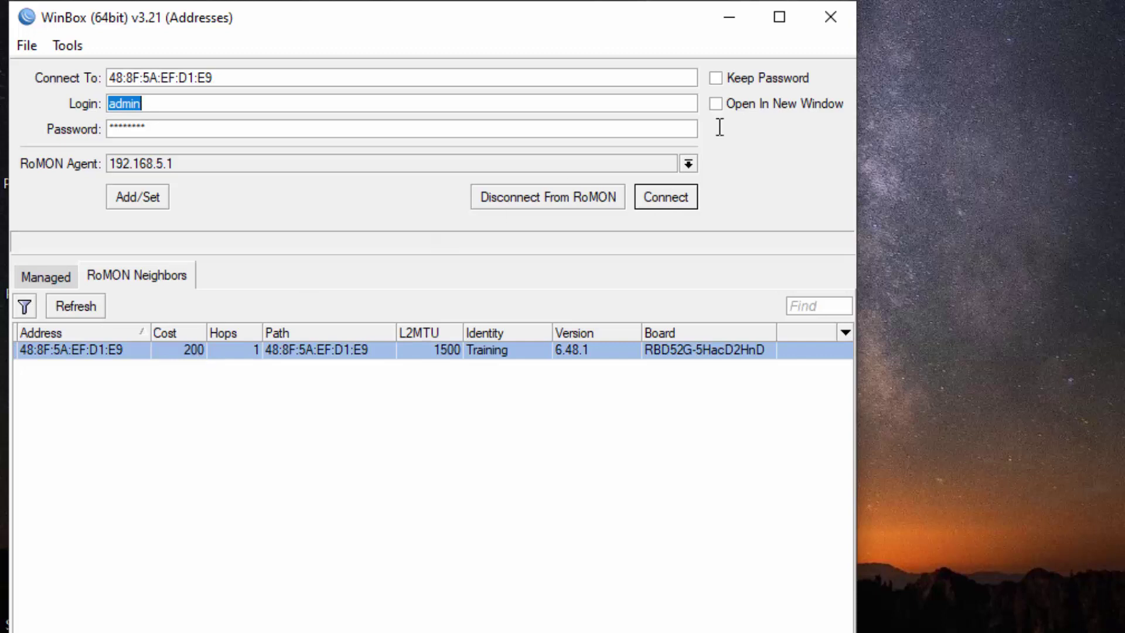
{"action": "left_click", "coordinate": [716, 105]}
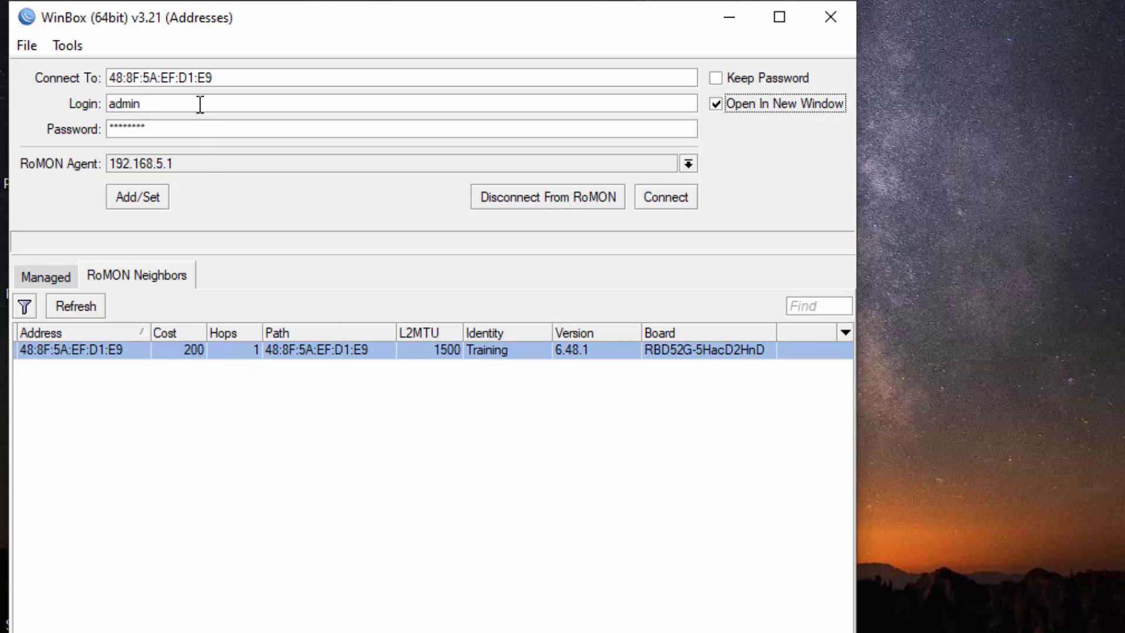
{"action": "double_click", "coordinate": [195, 348]}
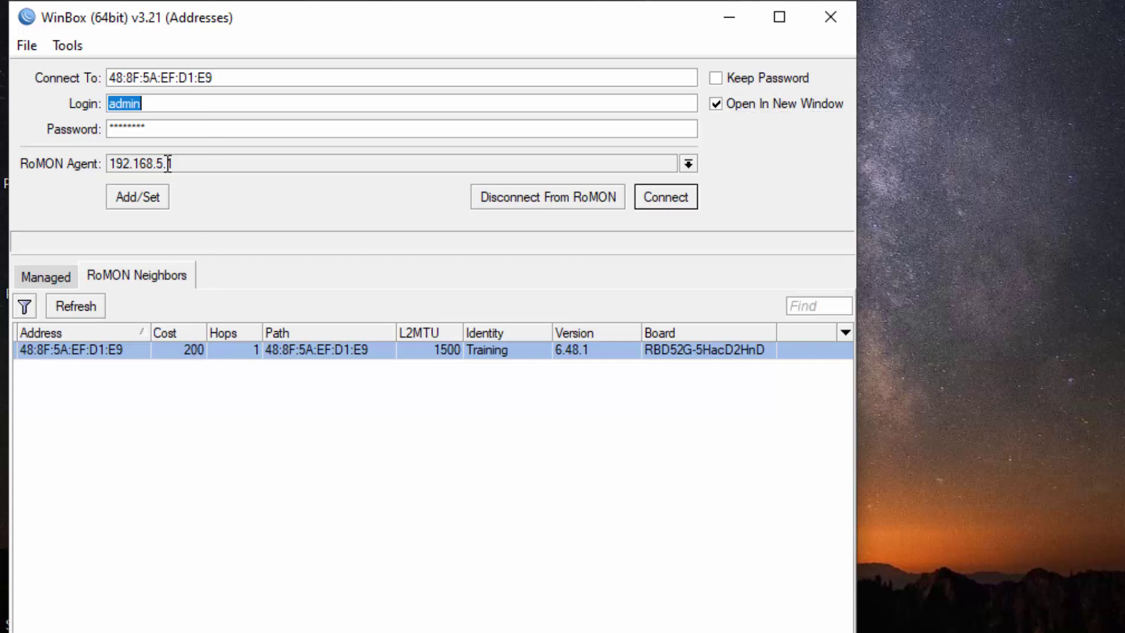
Correct the account password for the Training router and connect to it through the RoMON agent.
{"action": "left_click", "coordinate": [171, 136]}
{"action": "key", "text": "BackSpace"}
{"action": "key", "text": "BackSpace"}
{"action": "key", "text": "BackSpace"}
{"action": "key", "text": "BackSpace"}
{"action": "left_click", "coordinate": [646, 198]}
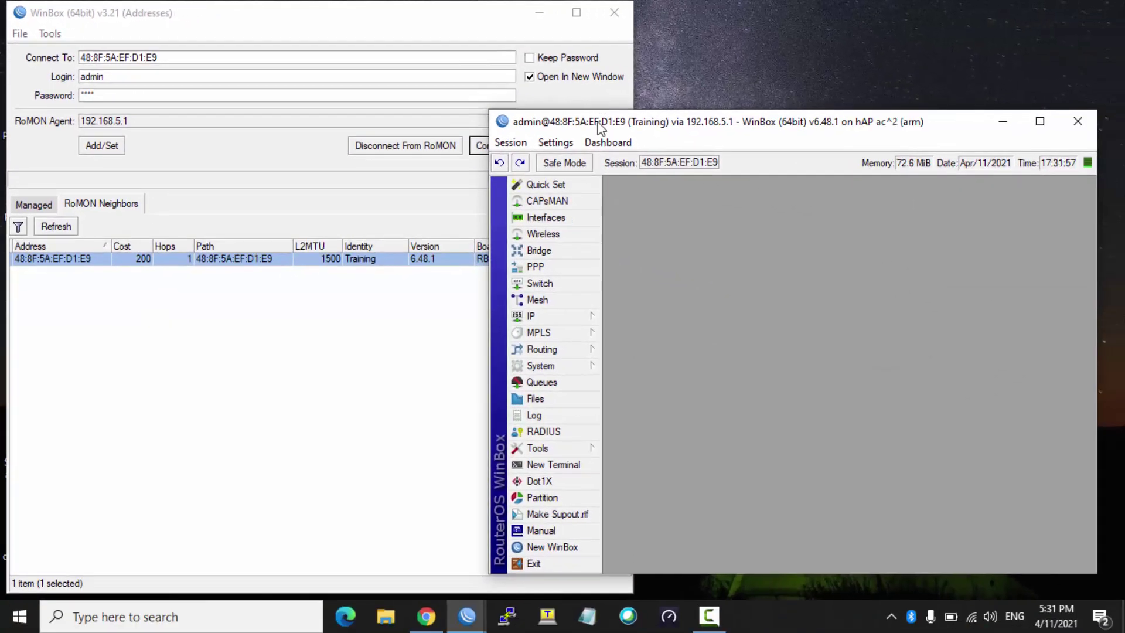
{"action": "left_click_drag", "start_coordinate": [598, 126], "coordinate": [534, 93]}
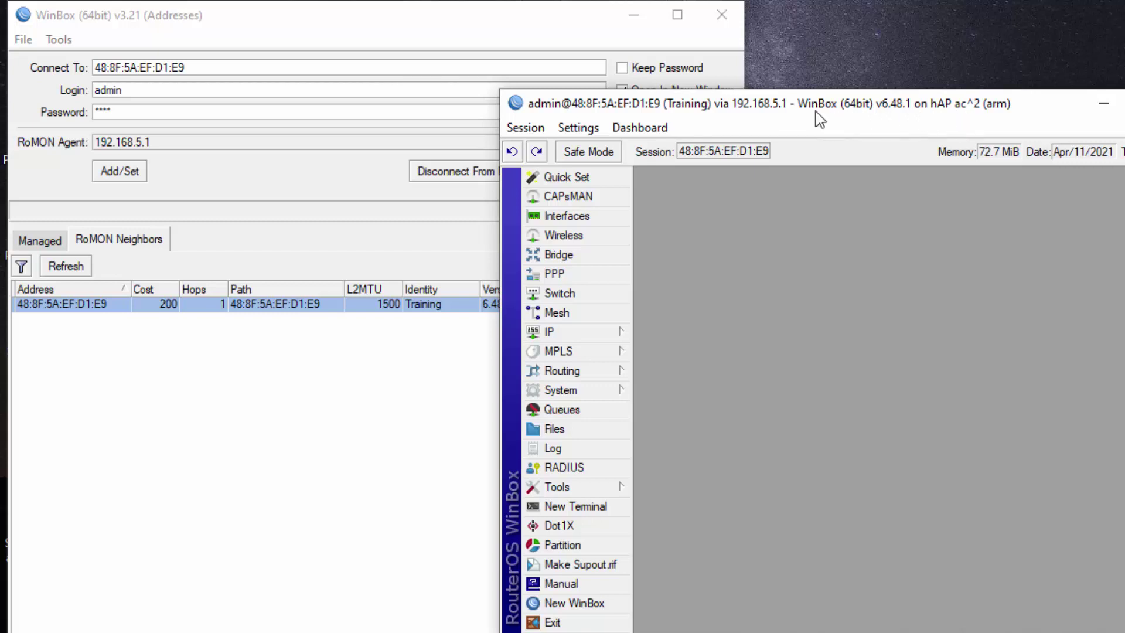
{"action": "left_click_drag", "start_coordinate": [806, 110], "coordinate": [757, 105]}
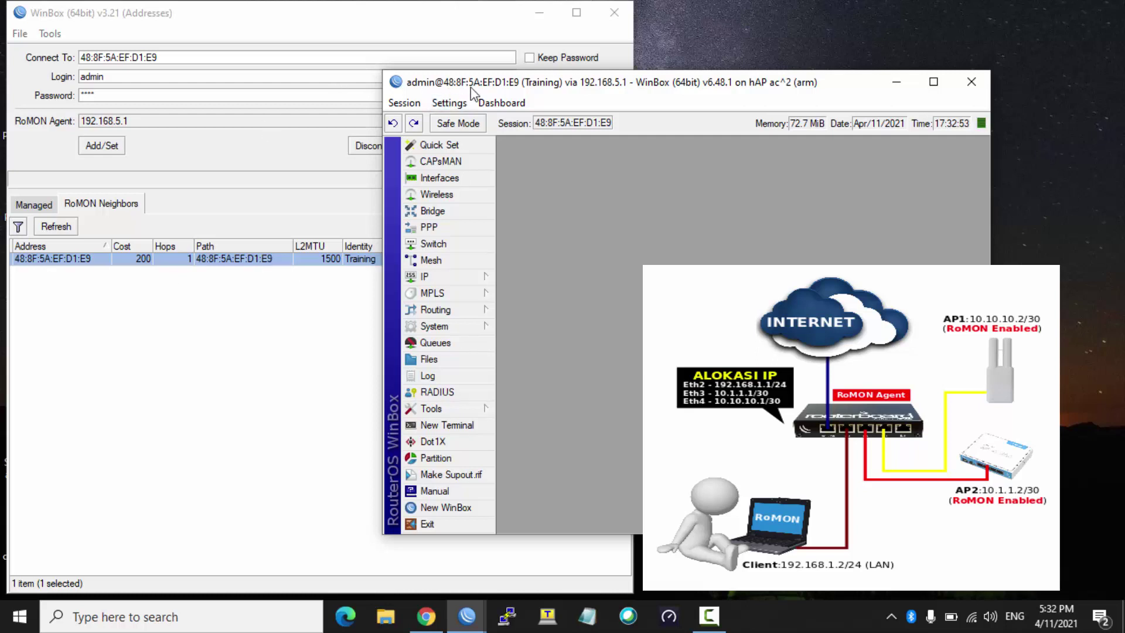
{"action": "left_click_drag", "start_coordinate": [470, 88], "coordinate": [568, 107]}
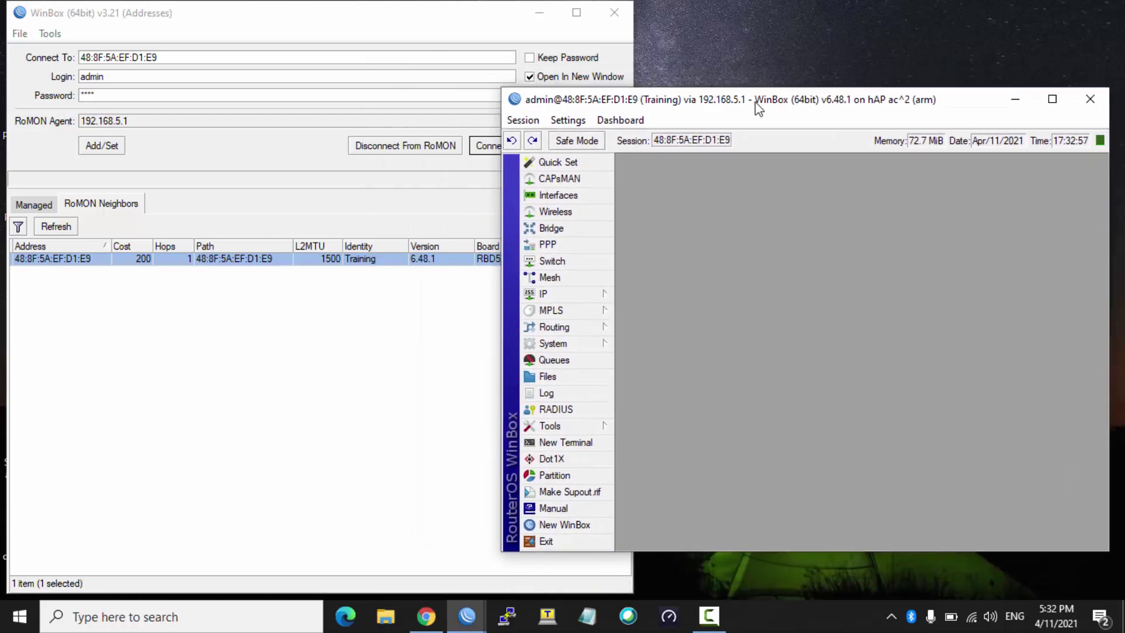
Try to connect to 192.168.5.1 through the RoMON agent, using that router's account password.
{"action": "left_click", "coordinate": [141, 96]}
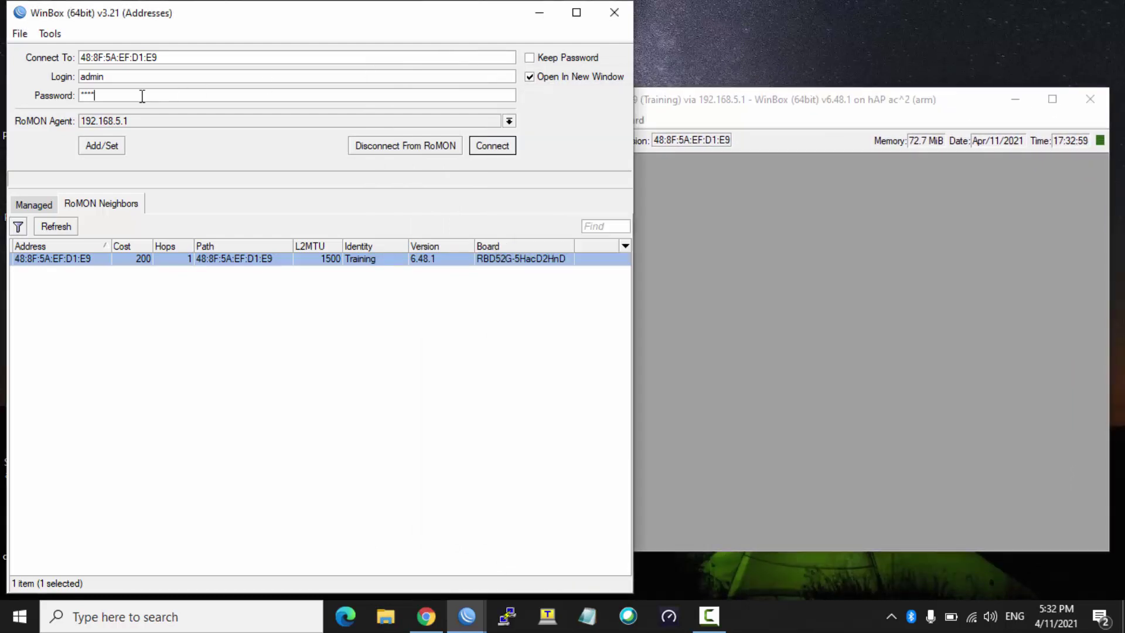
{"action": "double_click", "coordinate": [124, 56]}
{"action": "type", "text": "1982"}
{"action": "key", "text": "BackSpace"}
{"action": "key", "text": "BackSpace"}
{"action": "type", "text": "2."}
{"action": "type", "text": "168"}
{"action": "type", "text": ".5.1"}
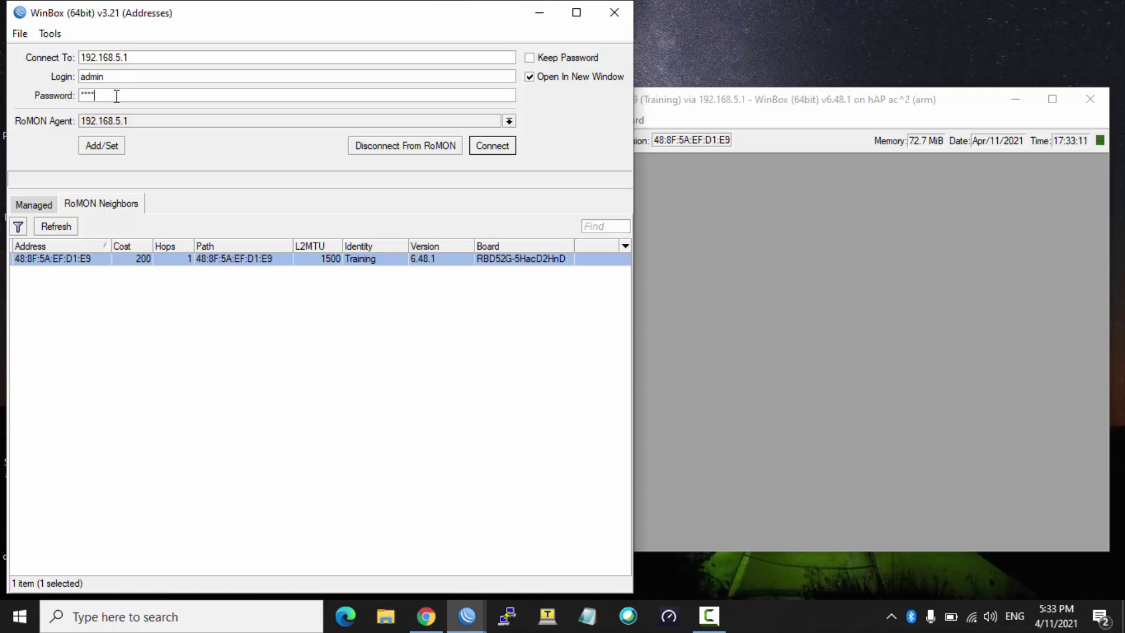
{"action": "type", "text": "*"}
{"action": "type", "text": "**"}
{"action": "left_click", "coordinate": [490, 147]}
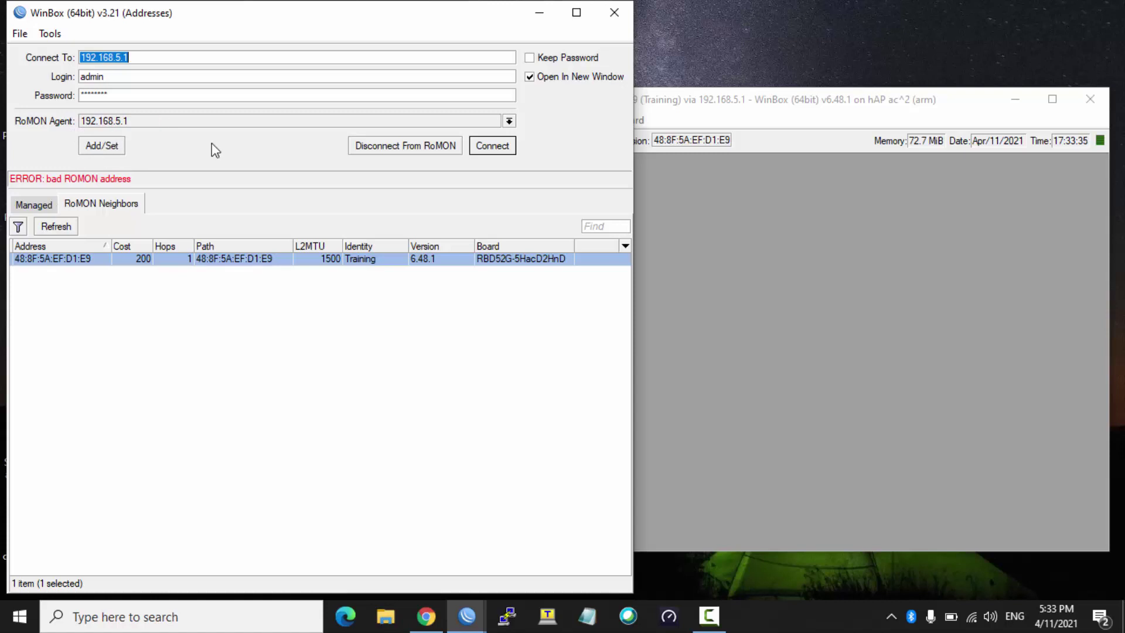
Arrange the connection window and the Training router's session window side by side.
{"action": "left_click_drag", "start_coordinate": [457, 20], "coordinate": [396, 30]}
{"action": "left_click", "coordinate": [745, 104]}
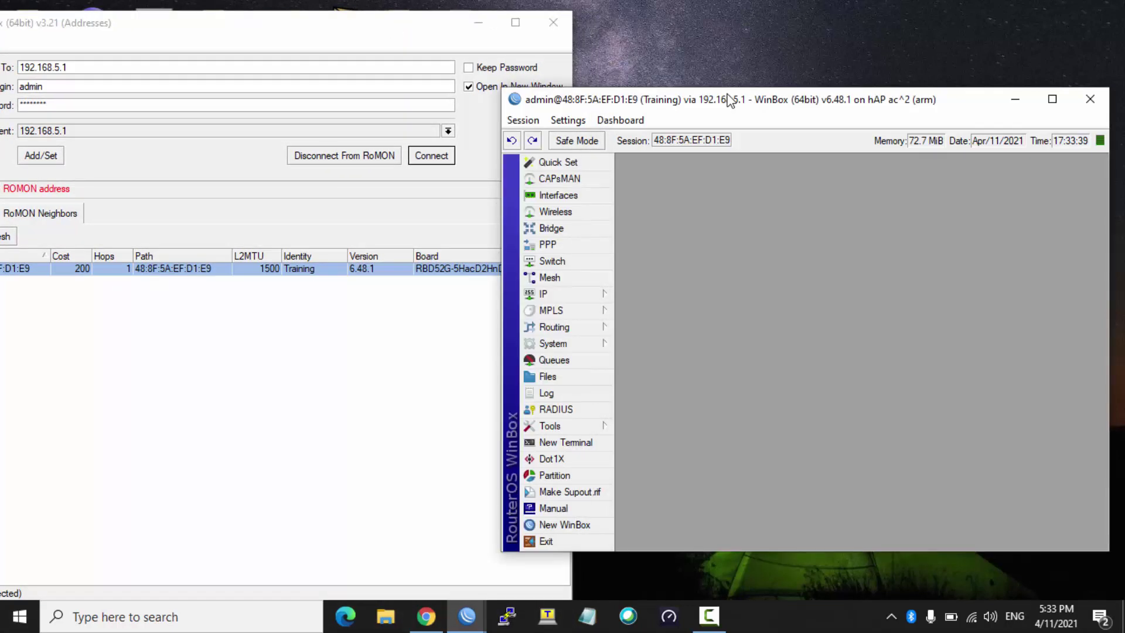
{"action": "left_click_drag", "start_coordinate": [503, 105], "coordinate": [622, 27]}
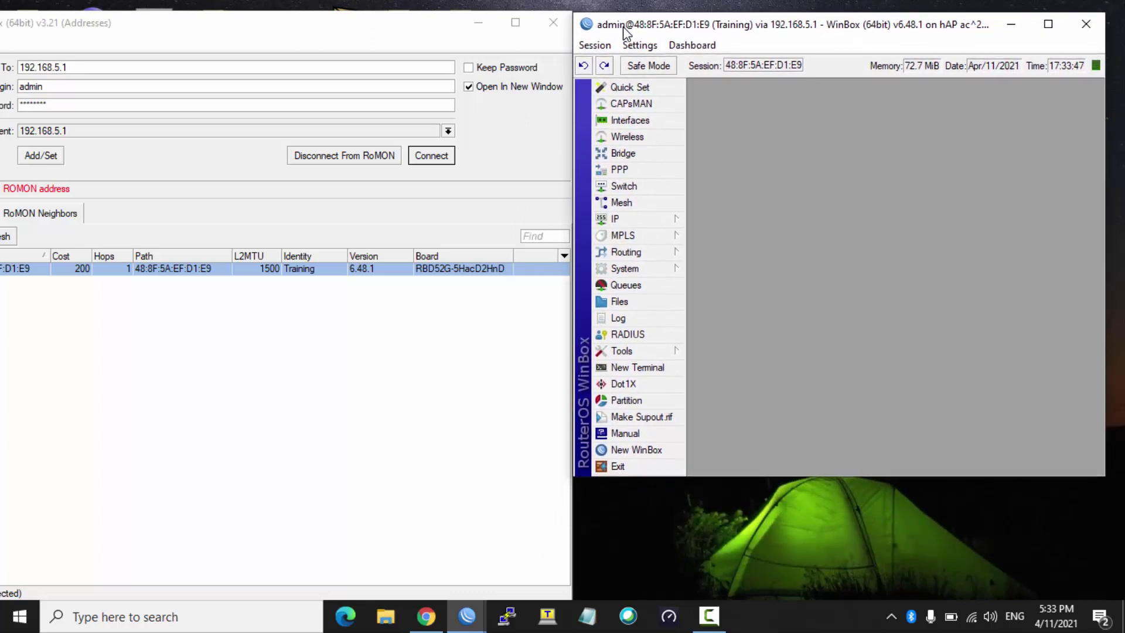